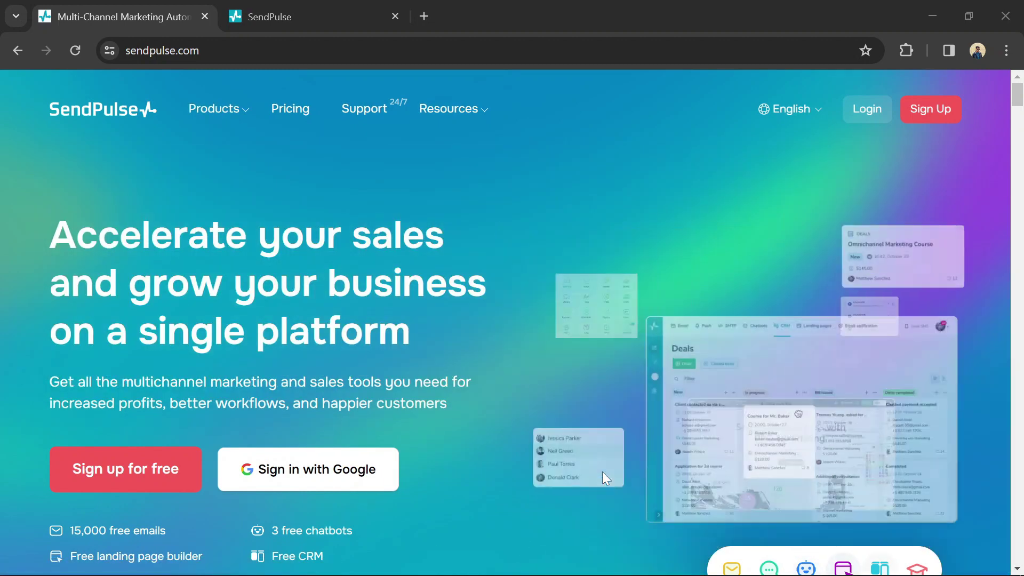
{"action": "scroll", "coordinate": [627, 460], "scroll_direction": "down", "scroll_amount": 1}
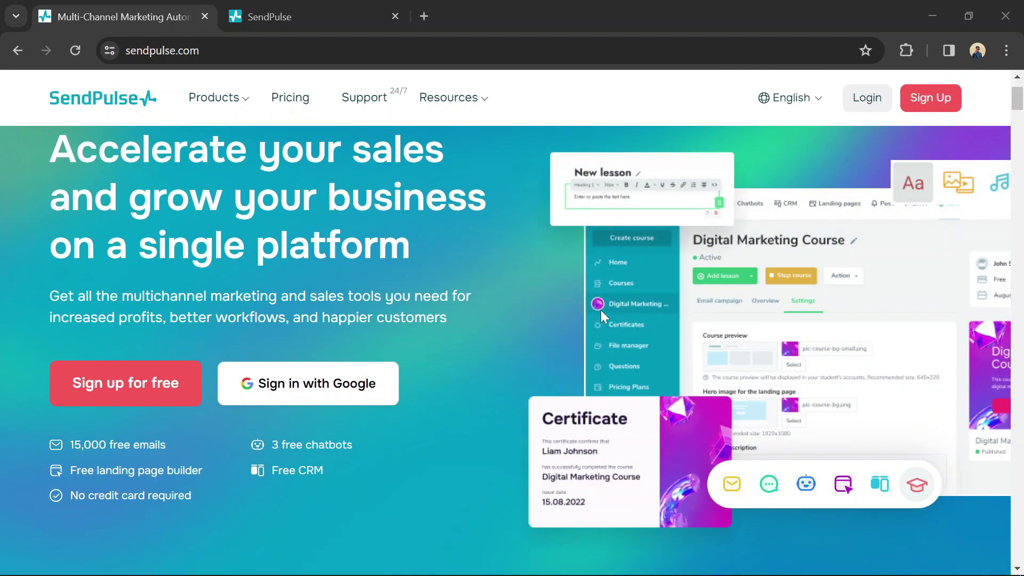
{"action": "scroll", "coordinate": [601, 310], "scroll_direction": "down", "scroll_amount": 1}
{"action": "scroll", "coordinate": [600, 310], "scroll_direction": "up", "scroll_amount": 2}
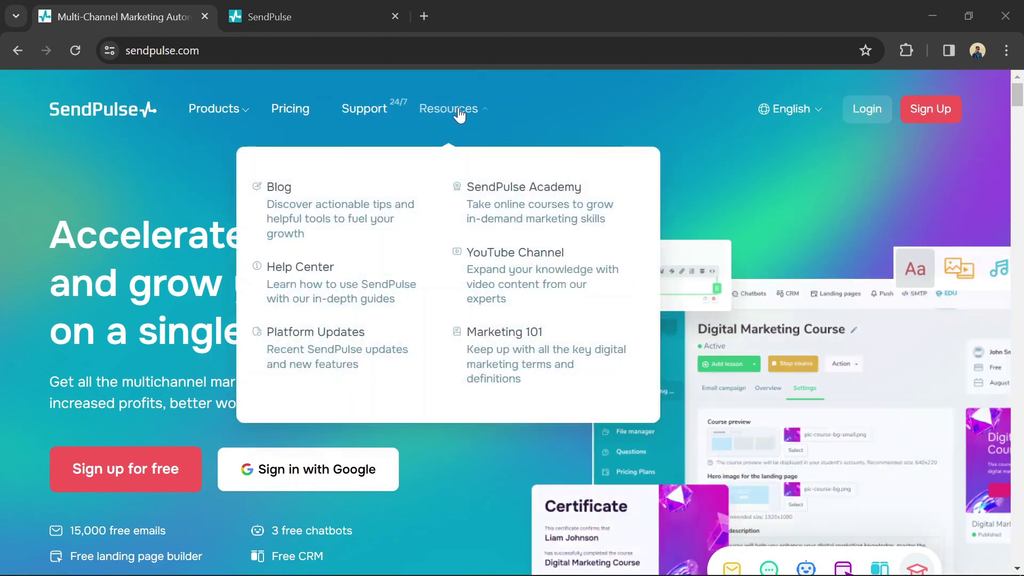
{"action": "mouse_move", "coordinate": [218, 98]}
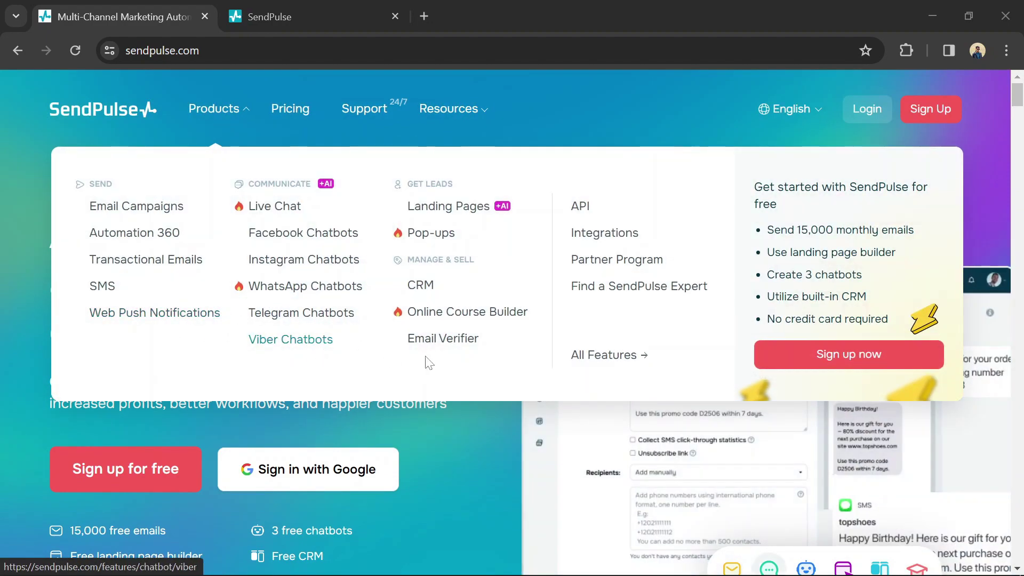
{"action": "scroll", "coordinate": [603, 455], "scroll_direction": "down", "scroll_amount": 5}
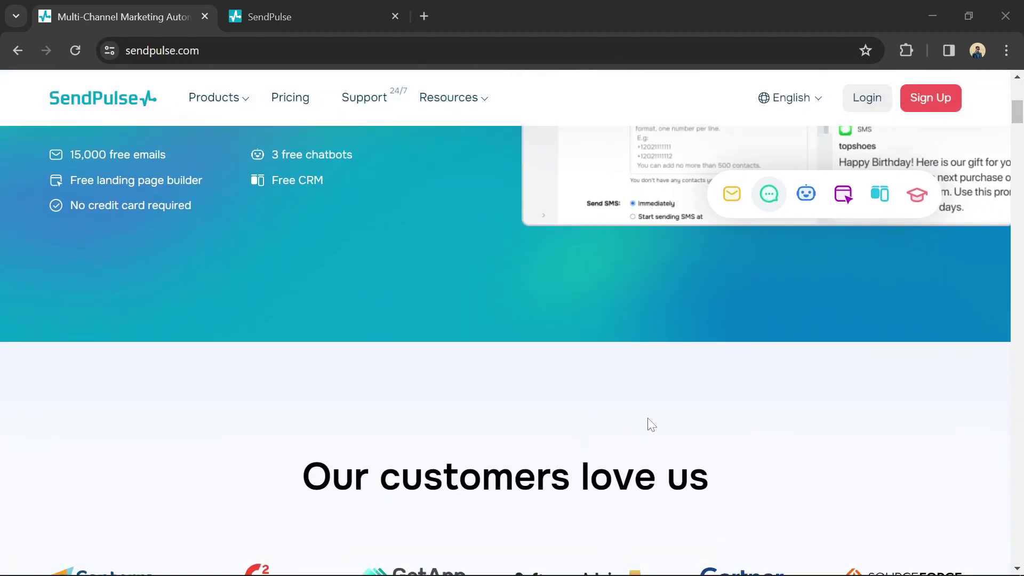
{"action": "scroll", "coordinate": [603, 455], "scroll_direction": "down", "scroll_amount": 5}
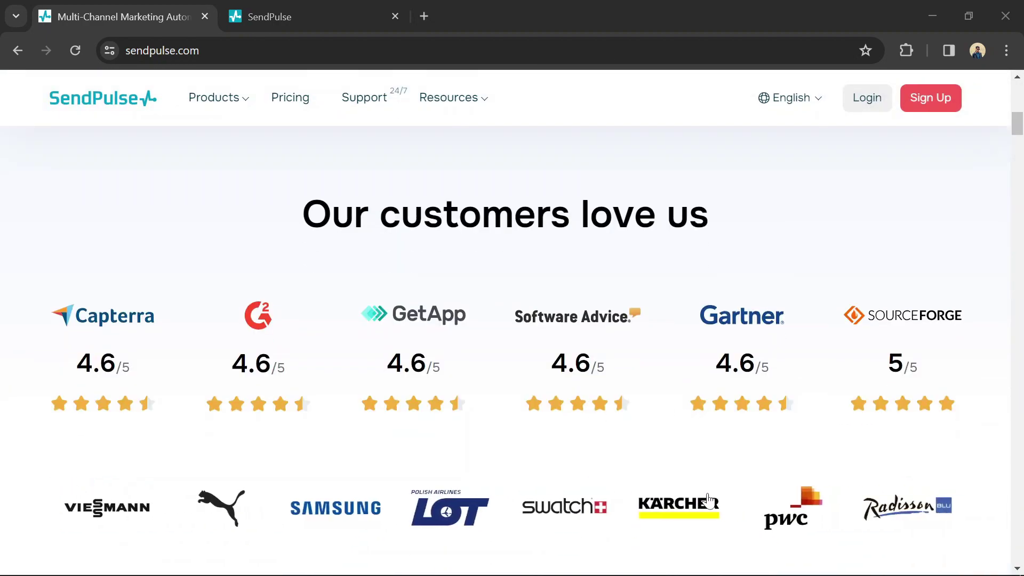
{"action": "scroll", "coordinate": [613, 498], "scroll_direction": "down", "scroll_amount": 1}
{"action": "scroll", "coordinate": [720, 344], "scroll_direction": "down", "scroll_amount": 3}
{"action": "scroll", "coordinate": [731, 259], "scroll_direction": "up", "scroll_amount": 1}
{"action": "scroll", "coordinate": [731, 259], "scroll_direction": "up", "scroll_amount": 1}
{"action": "scroll", "coordinate": [736, 265], "scroll_direction": "down", "scroll_amount": 5}
{"action": "scroll", "coordinate": [741, 276], "scroll_direction": "up", "scroll_amount": 1}
{"action": "scroll", "coordinate": [742, 277], "scroll_direction": "up", "scroll_amount": 2}
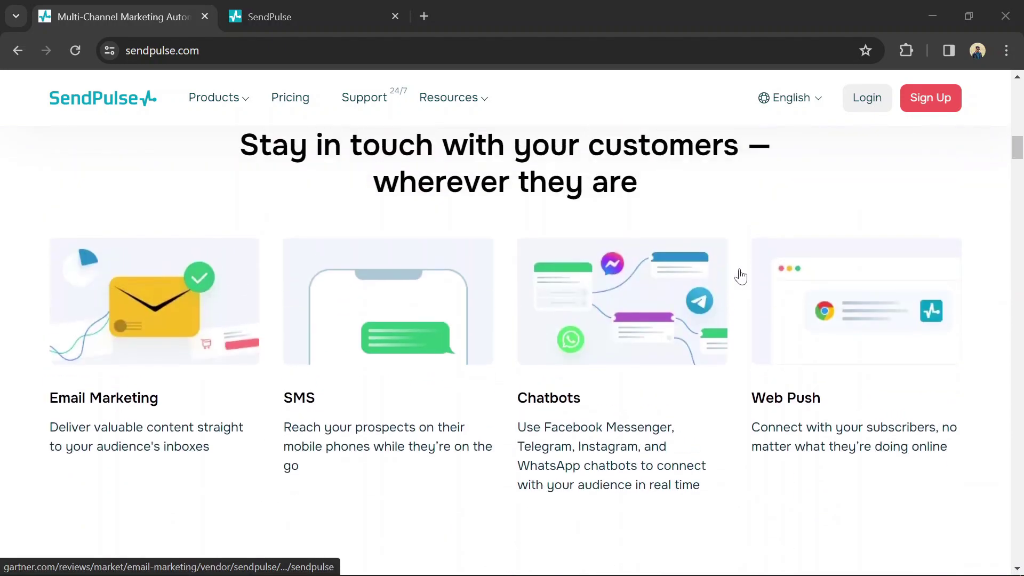
{"action": "scroll", "coordinate": [739, 260], "scroll_direction": "down", "scroll_amount": 5}
{"action": "scroll", "coordinate": [740, 260], "scroll_direction": "down", "scroll_amount": 4}
{"action": "scroll", "coordinate": [740, 248], "scroll_direction": "down", "scroll_amount": 4}
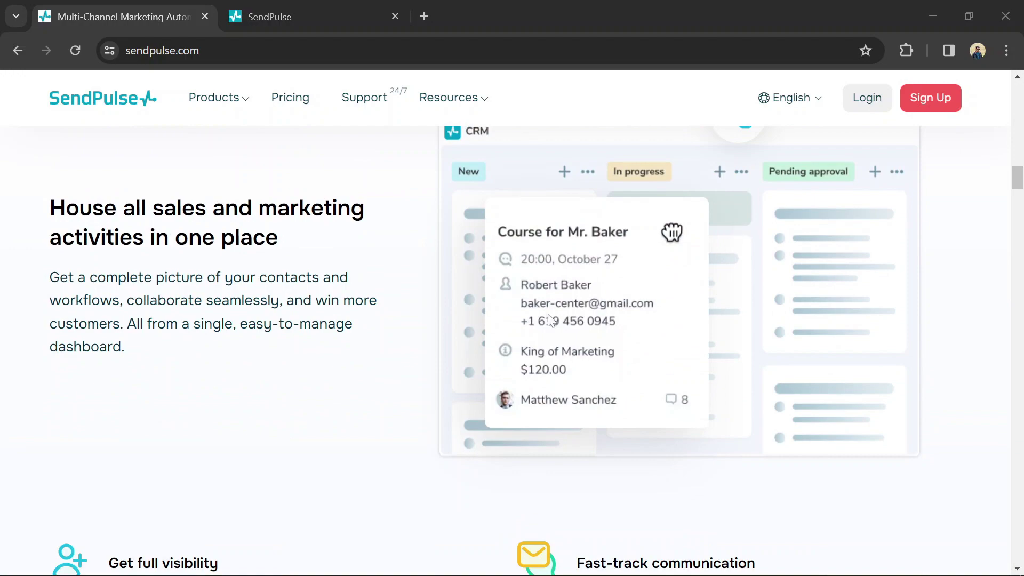
{"action": "scroll", "coordinate": [498, 334], "scroll_direction": "up", "scroll_amount": 6}
{"action": "scroll", "coordinate": [343, 297], "scroll_direction": "up", "scroll_amount": 6}
{"action": "scroll", "coordinate": [343, 297], "scroll_direction": "up", "scroll_amount": 4}
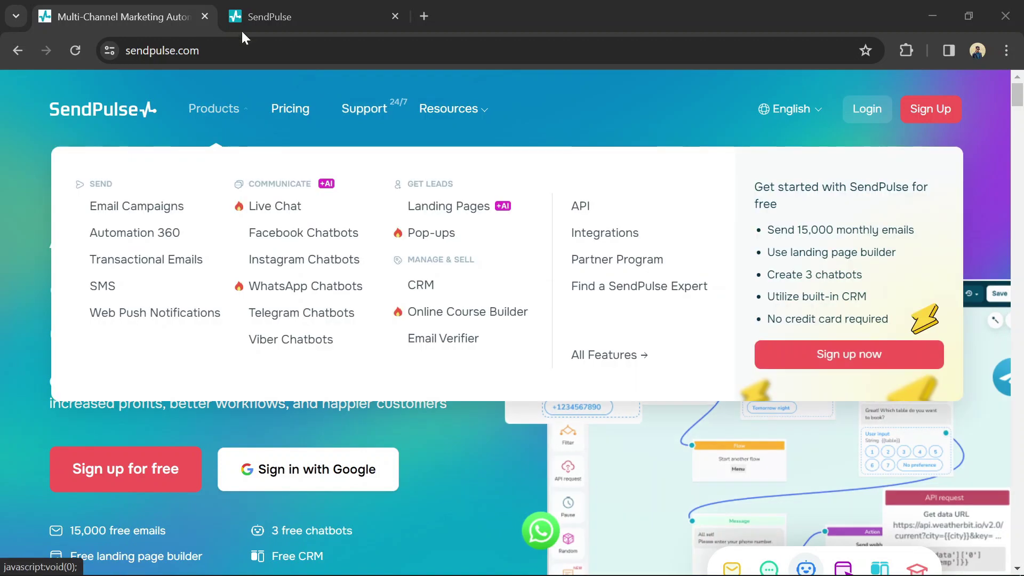
Step: Open SendPulse's Messenger chatbots and list the channels under Connect Channels, with Telegram token form showing
{"action": "left_click", "coordinate": [256, 17]}
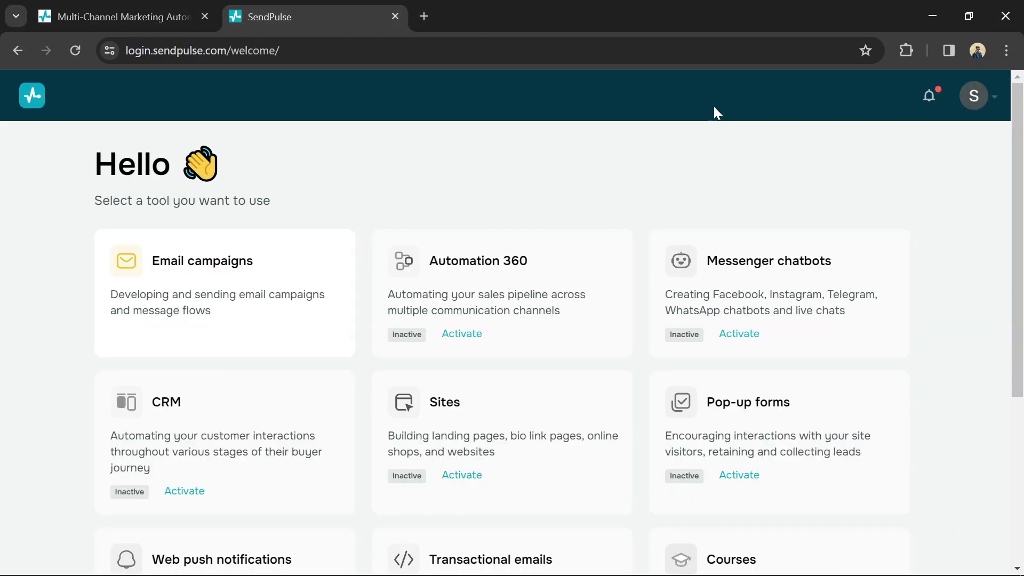
{"action": "left_click", "coordinate": [734, 273]}
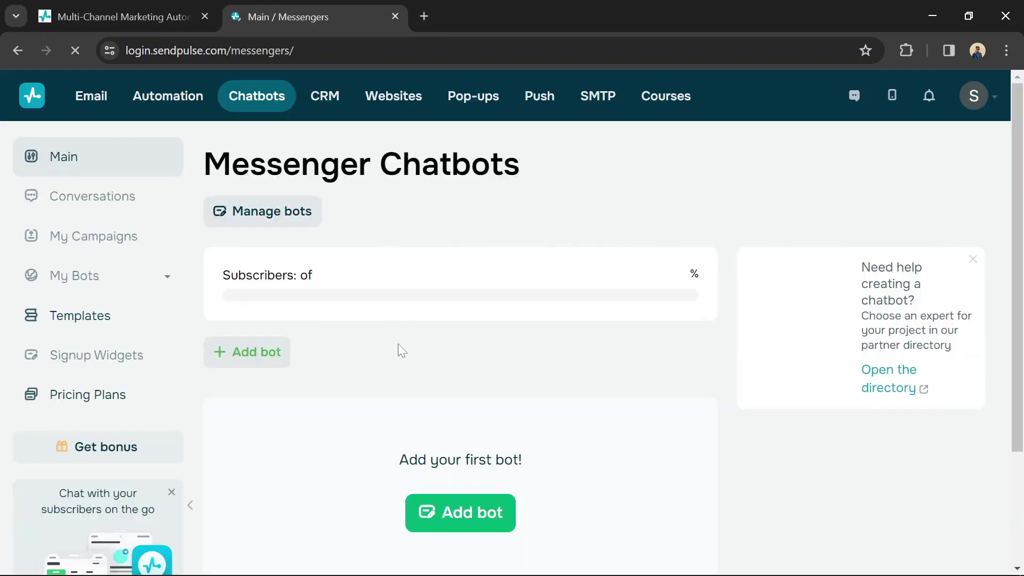
{"action": "left_click", "coordinate": [400, 350]}
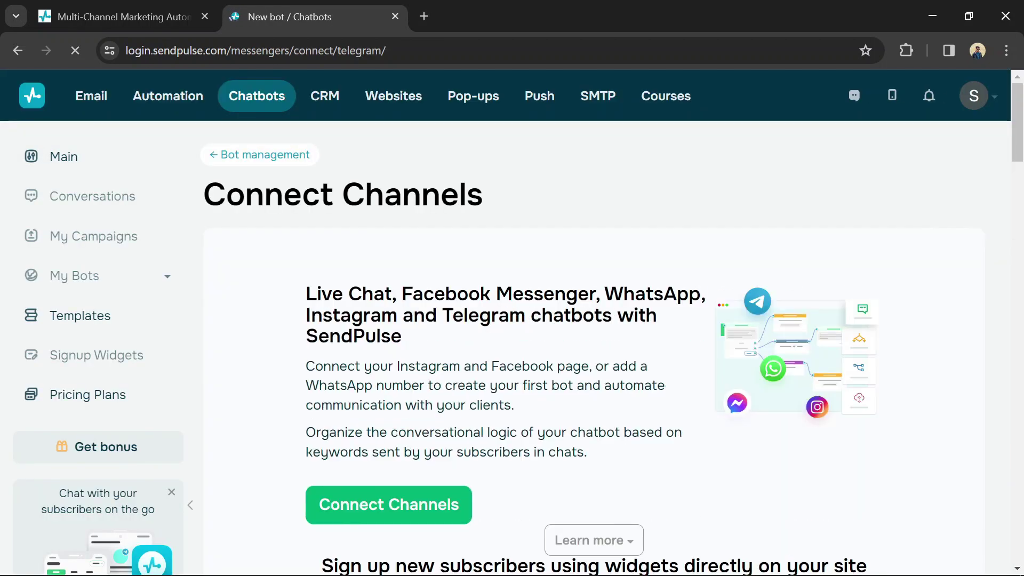
{"action": "scroll", "coordinate": [392, 398], "scroll_direction": "down", "scroll_amount": 1}
{"action": "scroll", "coordinate": [393, 398], "scroll_direction": "down", "scroll_amount": 3}
{"action": "scroll", "coordinate": [392, 398], "scroll_direction": "down", "scroll_amount": 1}
{"action": "scroll", "coordinate": [297, 361], "scroll_direction": "up", "scroll_amount": 1}
{"action": "scroll", "coordinate": [280, 448], "scroll_direction": "up", "scroll_amount": 2}
{"action": "left_click", "coordinate": [296, 468]}
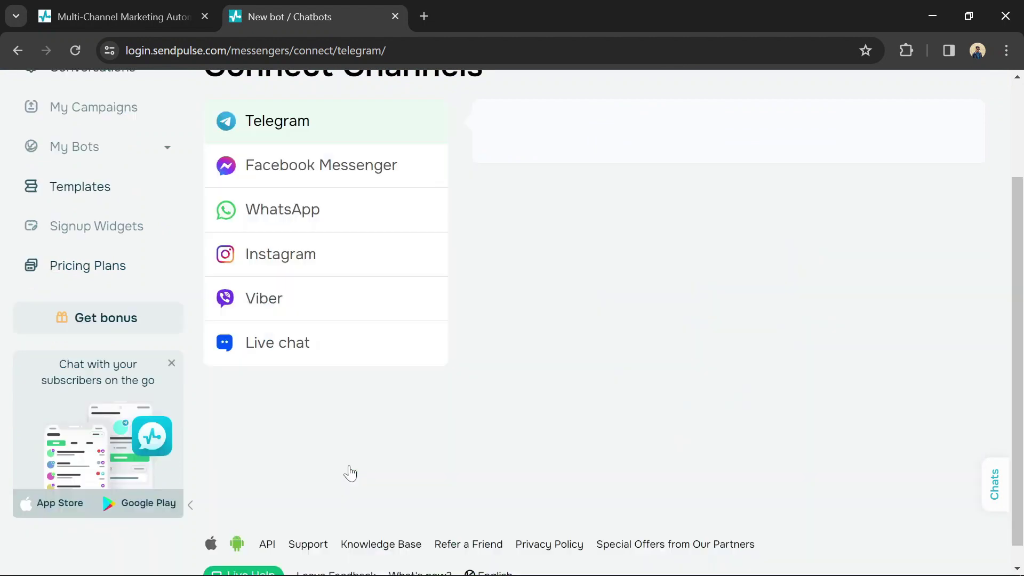
Step: Choose Viber as the channel and put focus in its bot access-key field
{"action": "left_click", "coordinate": [268, 304]}
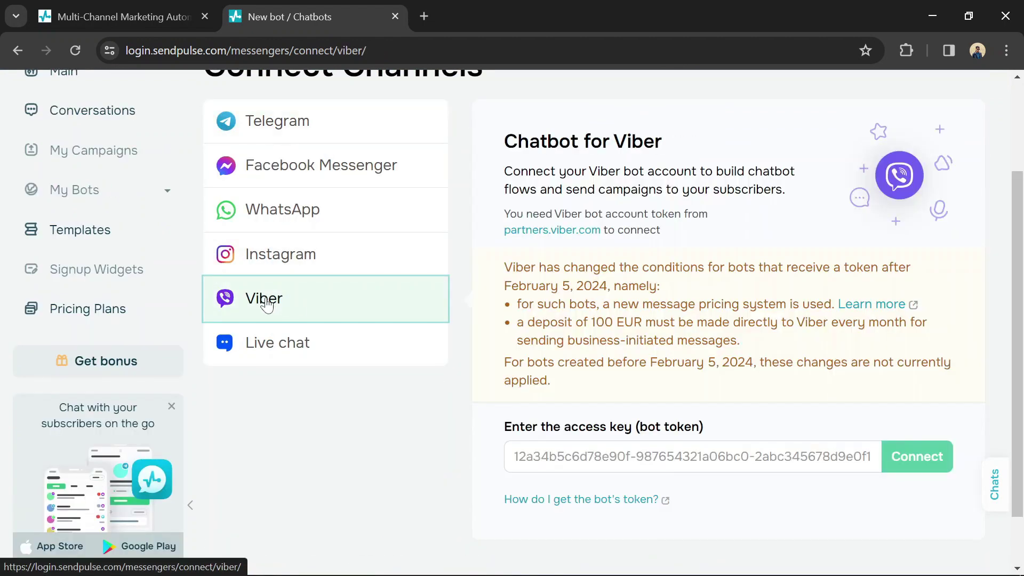
{"action": "scroll", "coordinate": [664, 344], "scroll_direction": "up", "scroll_amount": 2}
{"action": "scroll", "coordinate": [664, 344], "scroll_direction": "up", "scroll_amount": 1}
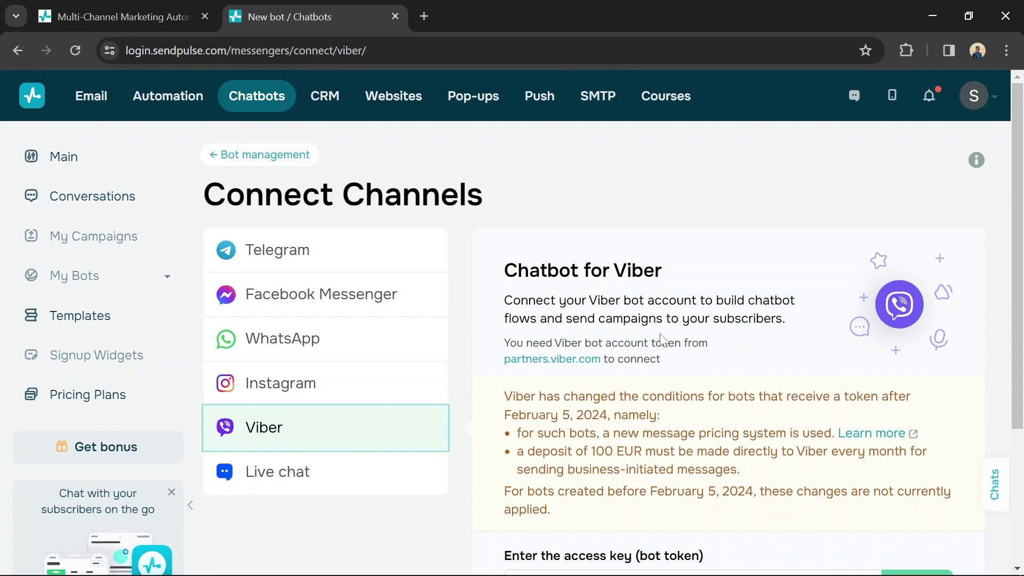
{"action": "scroll", "coordinate": [654, 391], "scroll_direction": "down", "scroll_amount": 1}
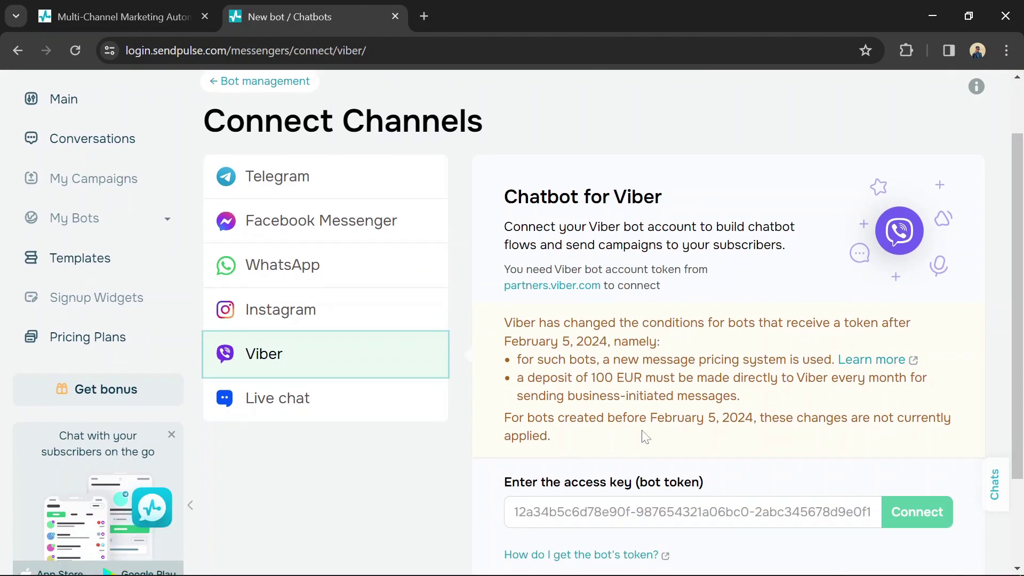
{"action": "key", "text": "Tab"}
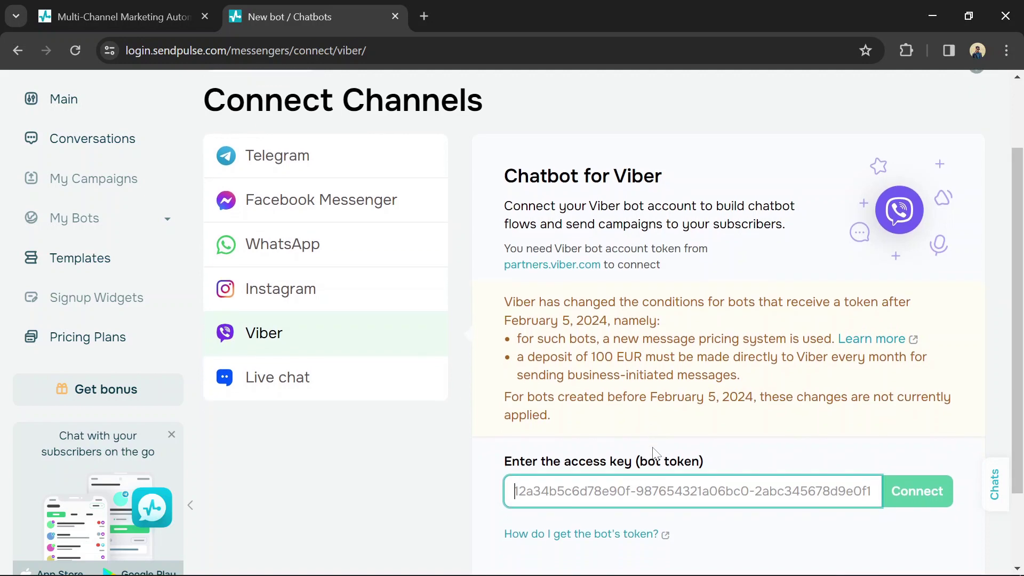
{"action": "scroll", "coordinate": [654, 471], "scroll_direction": "up", "scroll_amount": 2}
{"action": "double_click", "coordinate": [638, 271]}
{"action": "left_click", "coordinate": [676, 272]}
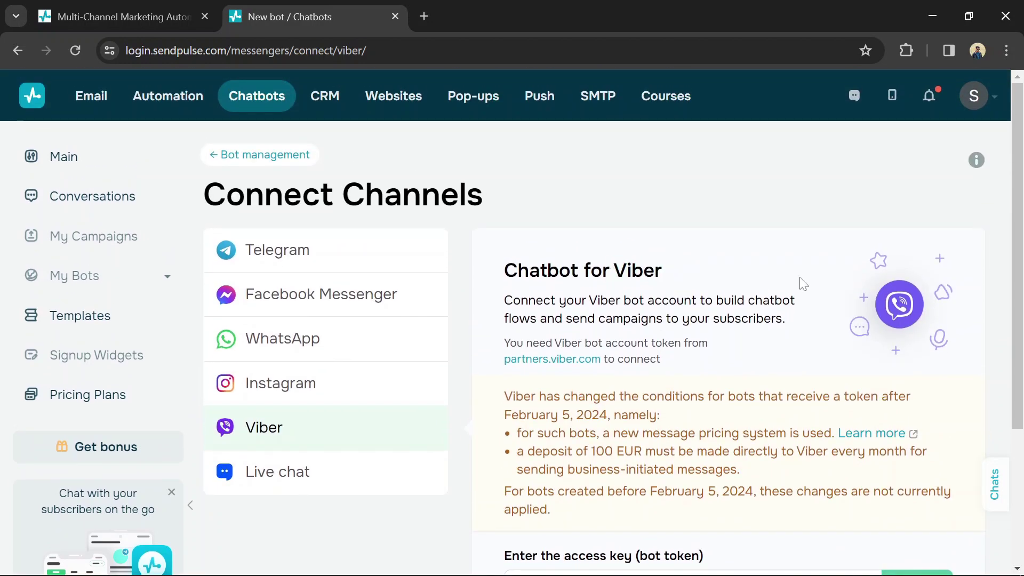